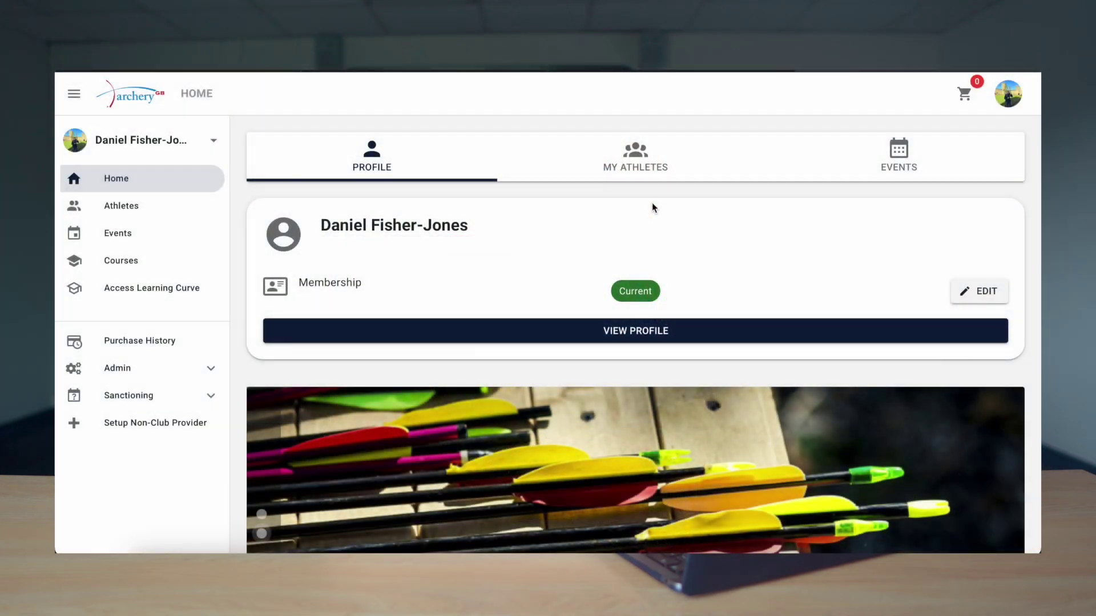
- Switch the active role to Tutorial Club from the sidebar role list
{"action": "left_click", "coordinate": [169, 148]}
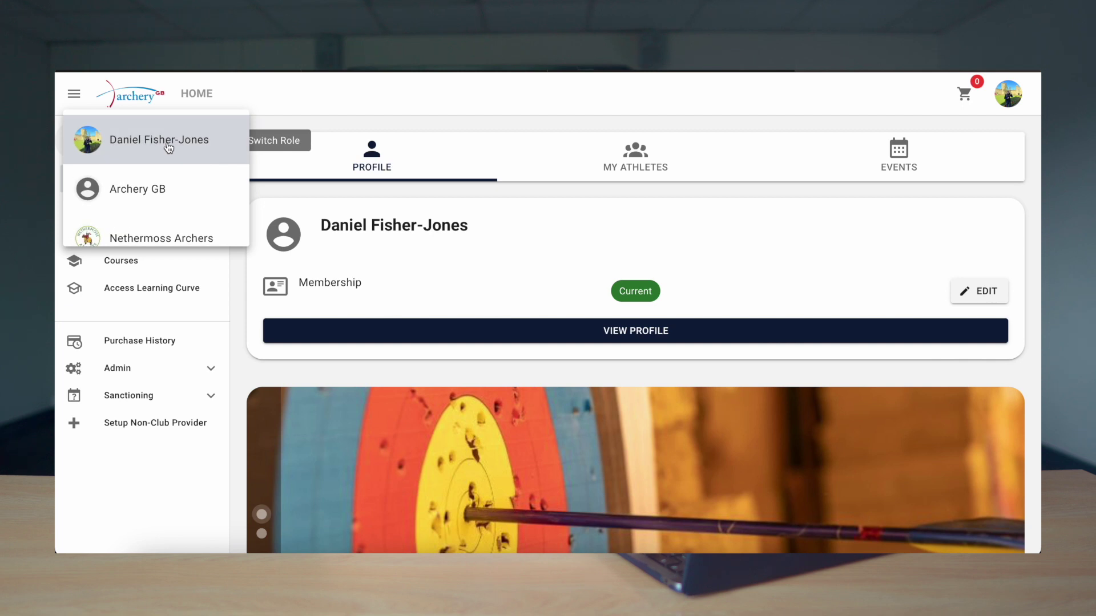
{"action": "scroll", "coordinate": [205, 183], "scroll_direction": "down", "scroll_amount": 2}
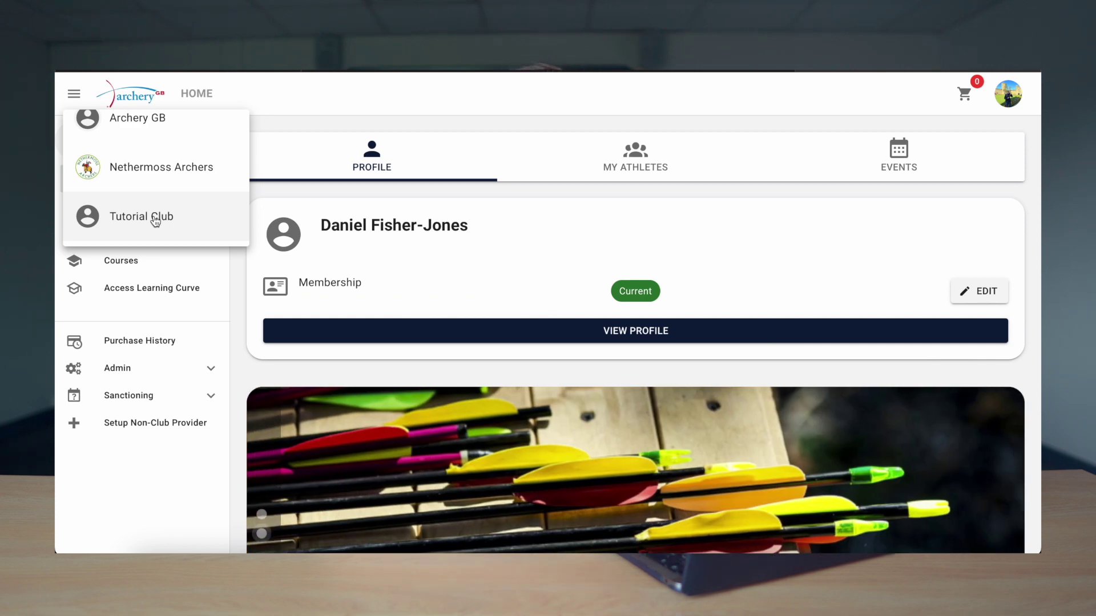
{"action": "left_click", "coordinate": [155, 220]}
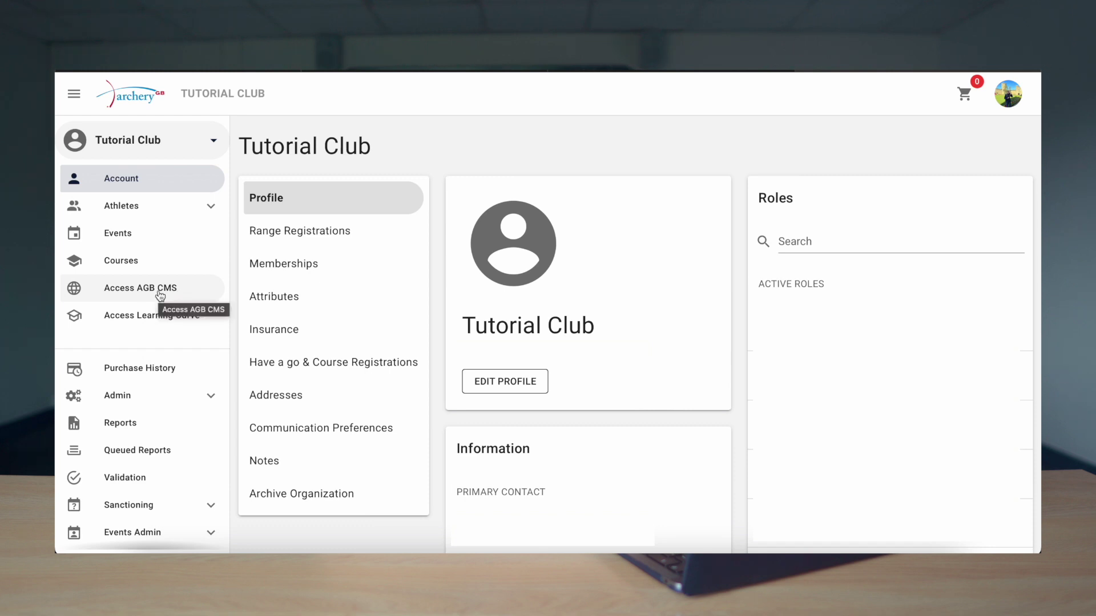
- In the AGB CMS, choose Tutorial Club and confirm the subdomain TutorialClub
{"action": "left_click", "coordinate": [128, 292]}
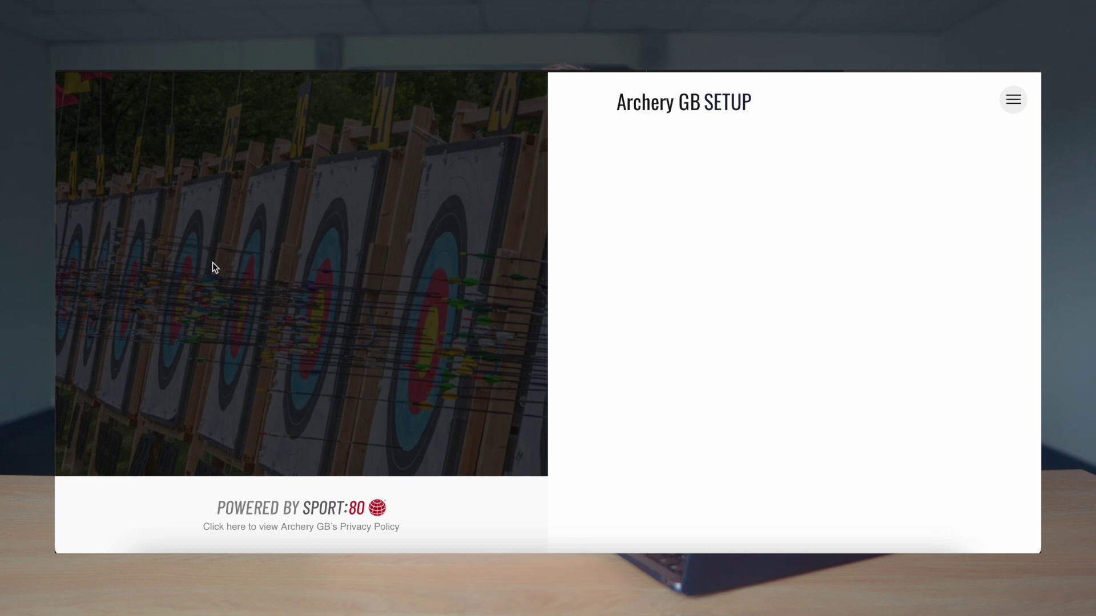
{"action": "left_click", "coordinate": [658, 378]}
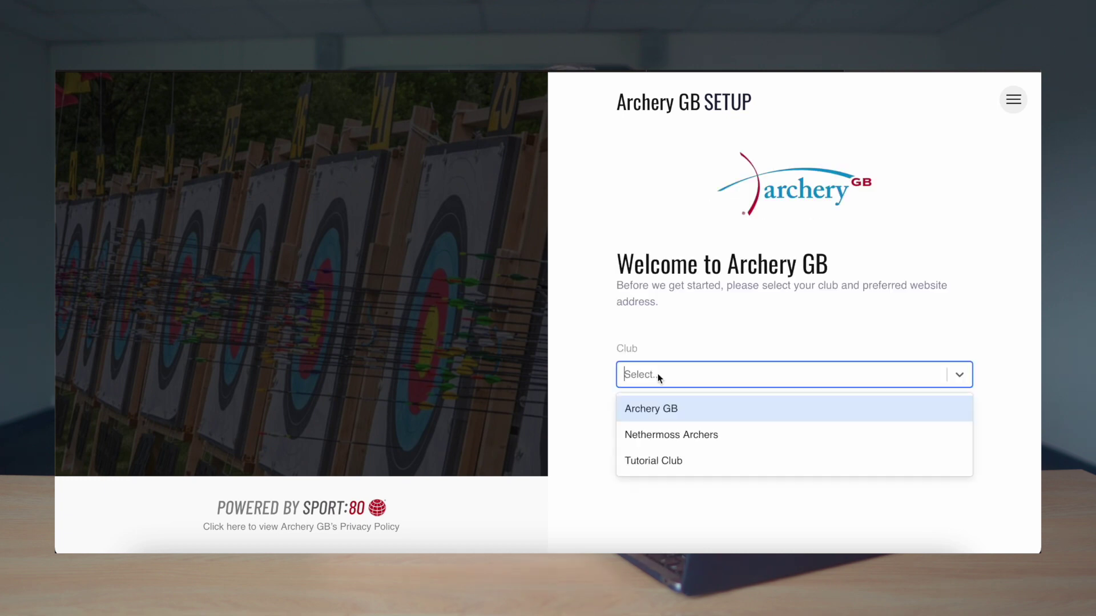
{"action": "left_click", "coordinate": [683, 462]}
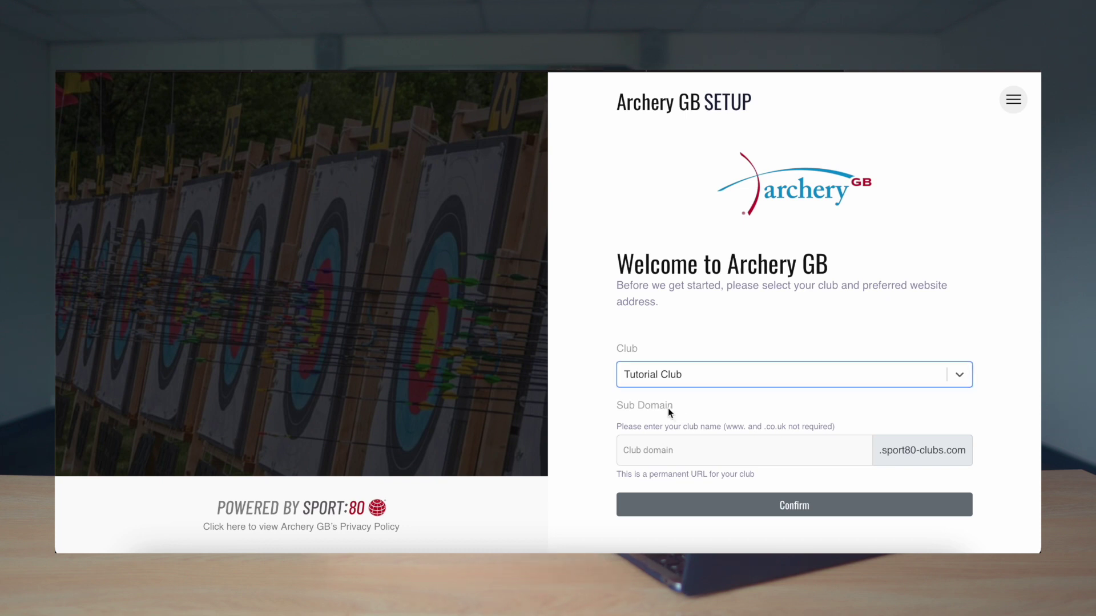
{"action": "left_click", "coordinate": [664, 447]}
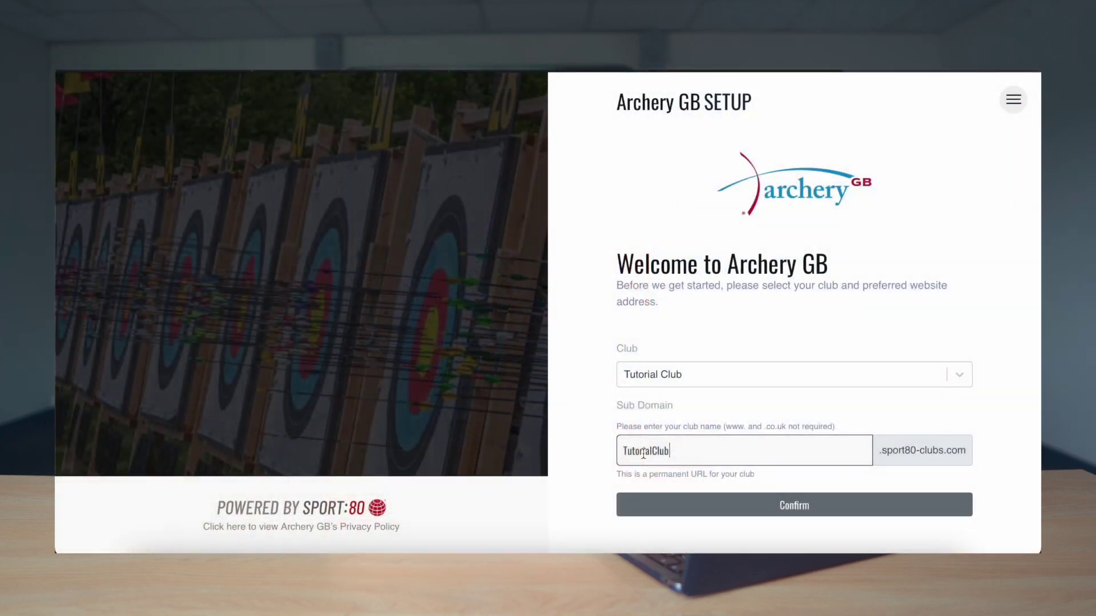
{"action": "left_click", "coordinate": [807, 512]}
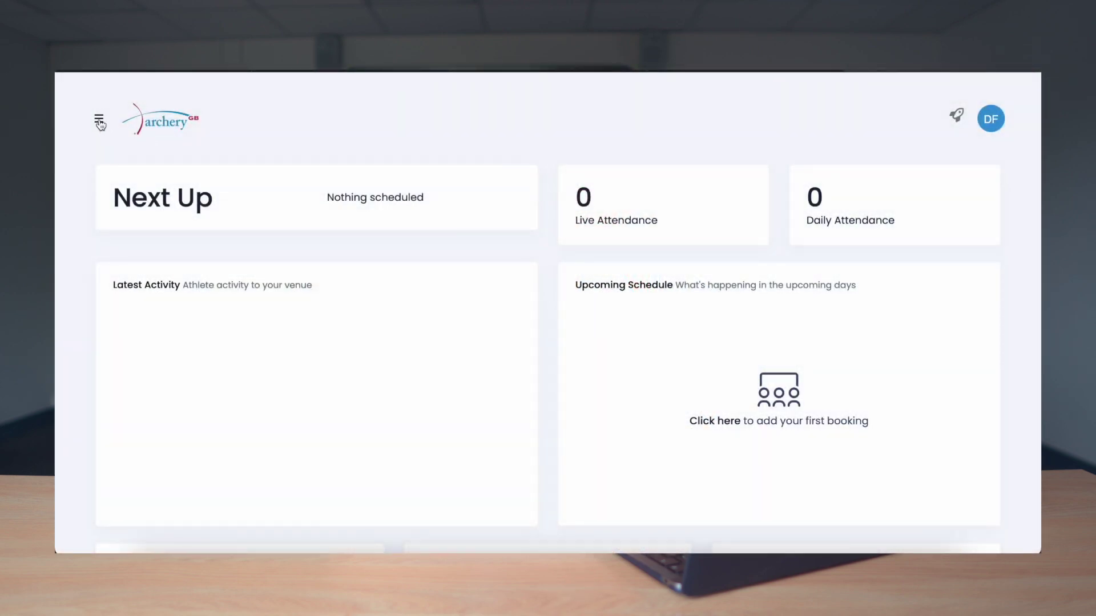
- Open Website Setup under Manage and scroll through the Basic Details form
{"action": "left_click", "coordinate": [100, 121]}
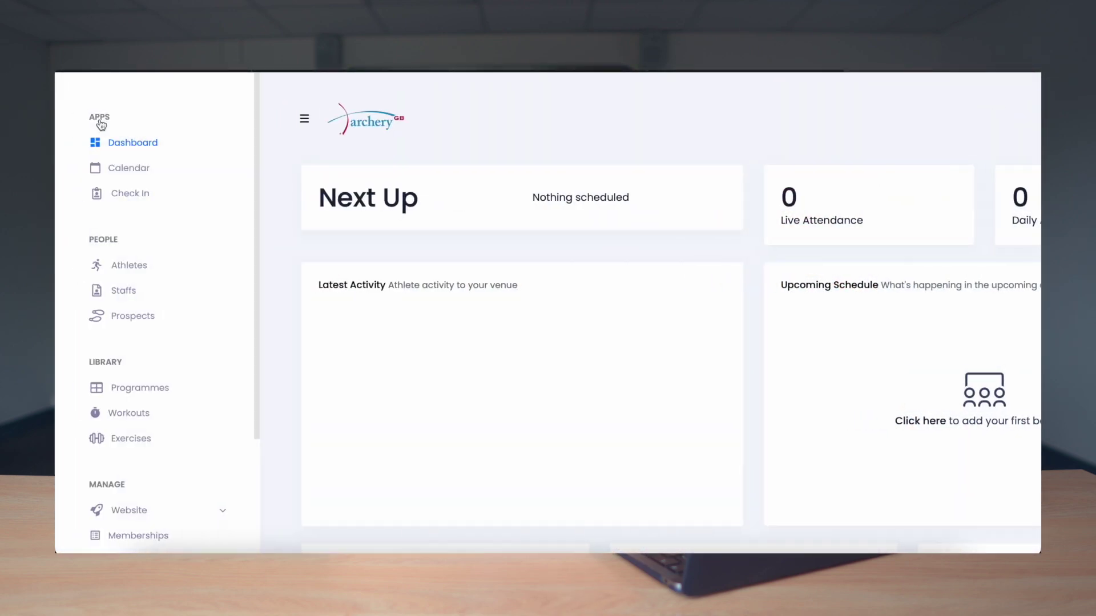
{"action": "scroll", "coordinate": [171, 337], "scroll_direction": "down", "scroll_amount": 2}
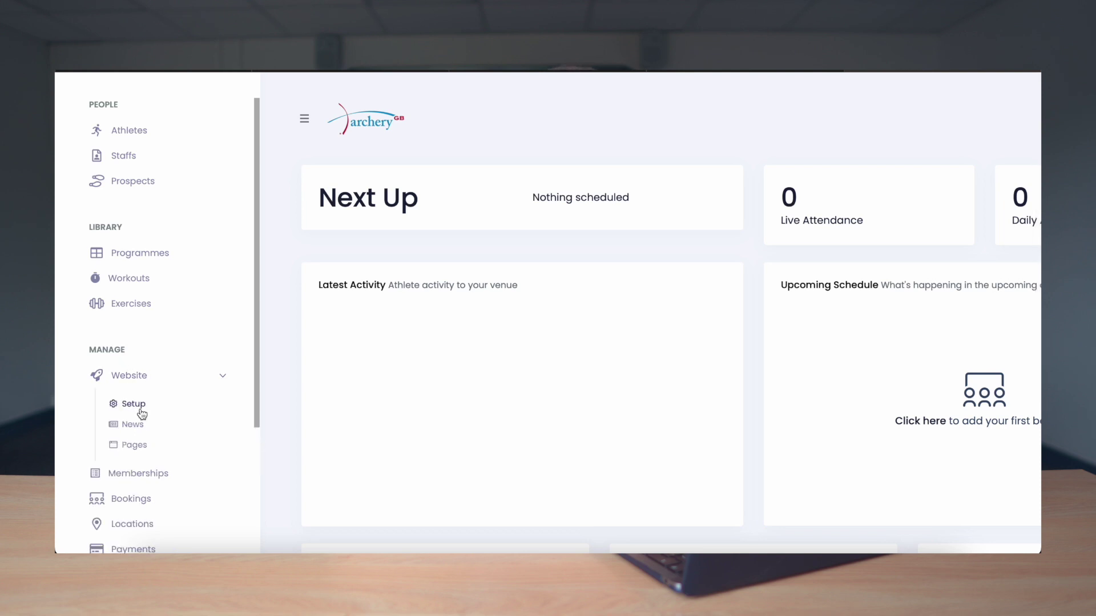
{"action": "left_click", "coordinate": [134, 405]}
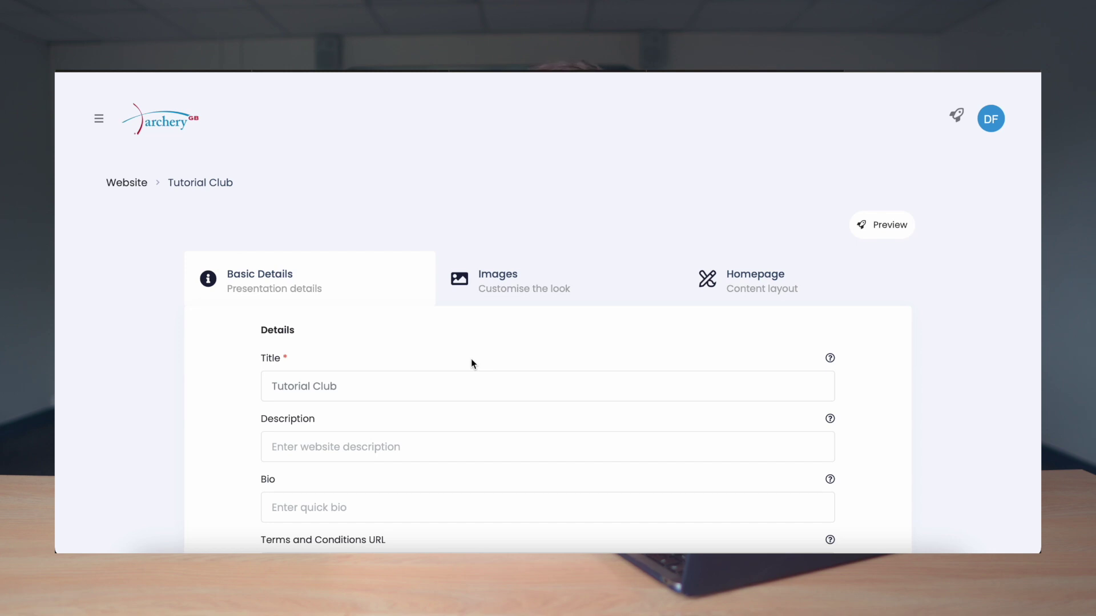
{"action": "scroll", "coordinate": [471, 359], "scroll_direction": "down", "scroll_amount": 2}
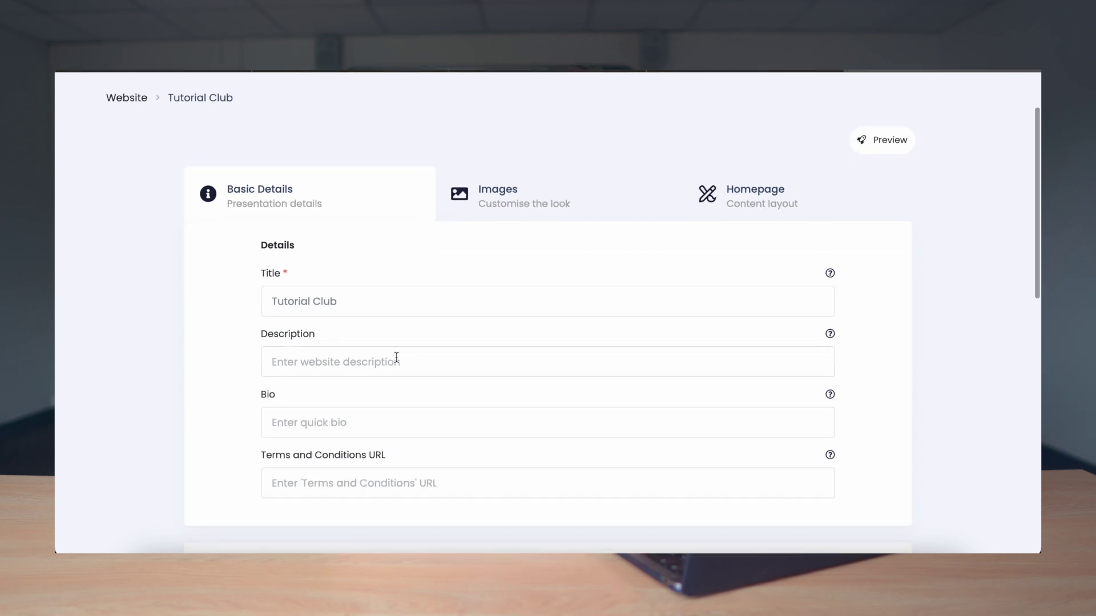
{"action": "scroll", "coordinate": [397, 357], "scroll_direction": "down", "scroll_amount": 5}
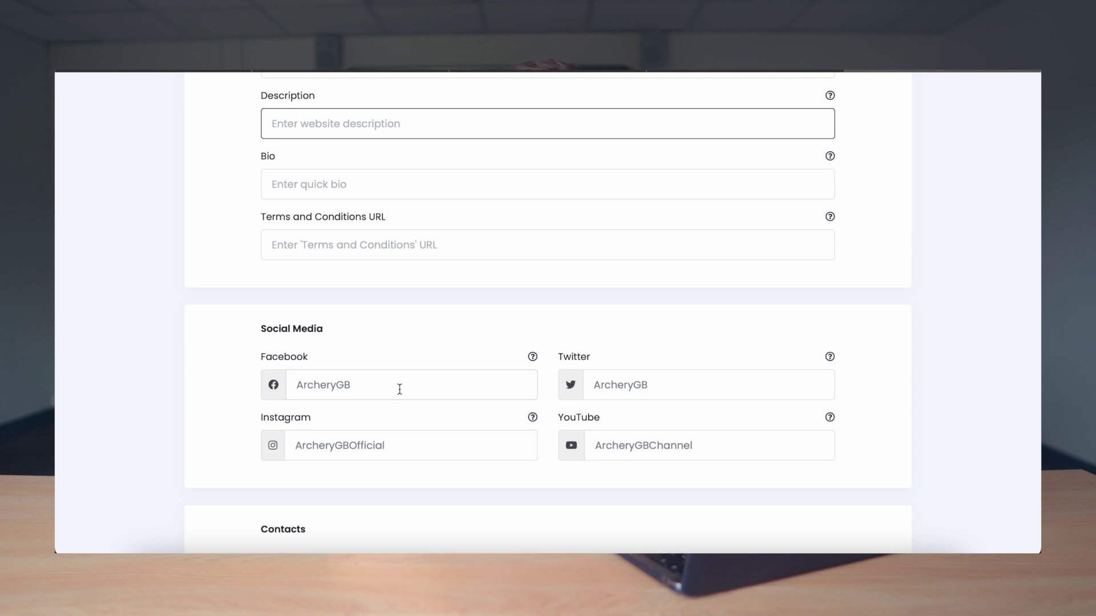
{"action": "scroll", "coordinate": [400, 390], "scroll_direction": "down", "scroll_amount": 3}
{"action": "scroll", "coordinate": [354, 418], "scroll_direction": "down", "scroll_amount": 3}
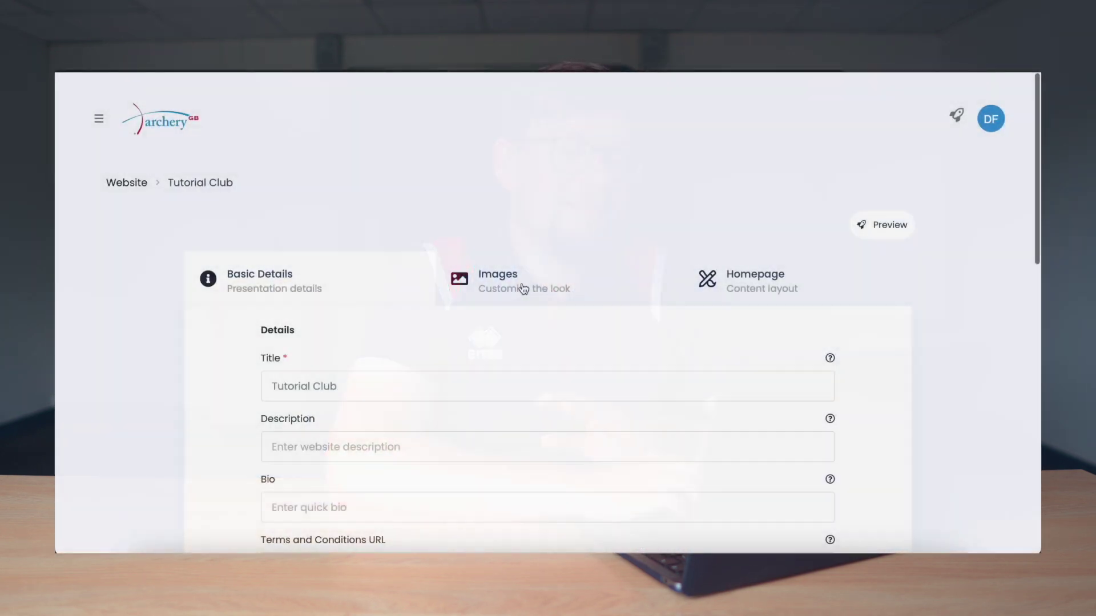
- Add the club description and upload Tutorial Club Logo.png as the website logo
{"action": "left_click", "coordinate": [535, 289]}
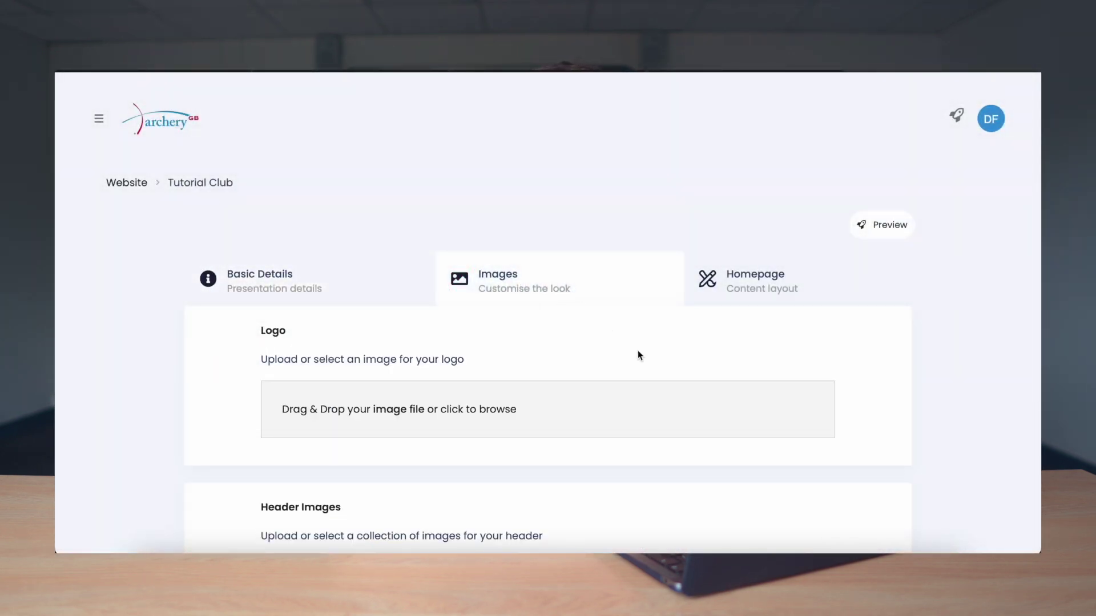
{"action": "scroll", "coordinate": [638, 352], "scroll_direction": "down", "scroll_amount": 2}
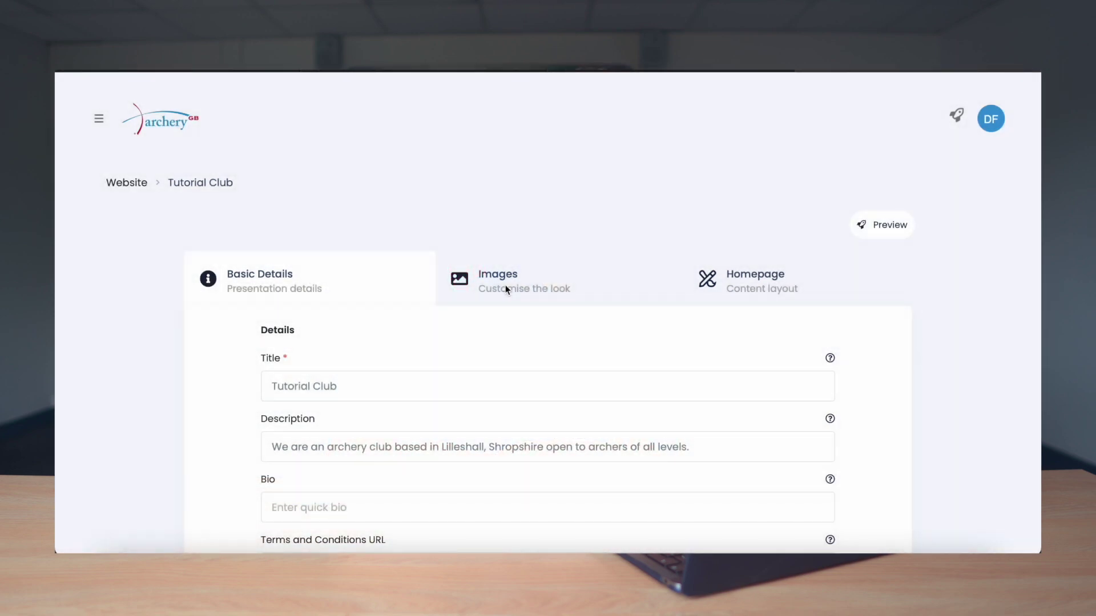
{"action": "left_click", "coordinate": [505, 286]}
{"action": "left_click", "coordinate": [446, 410]}
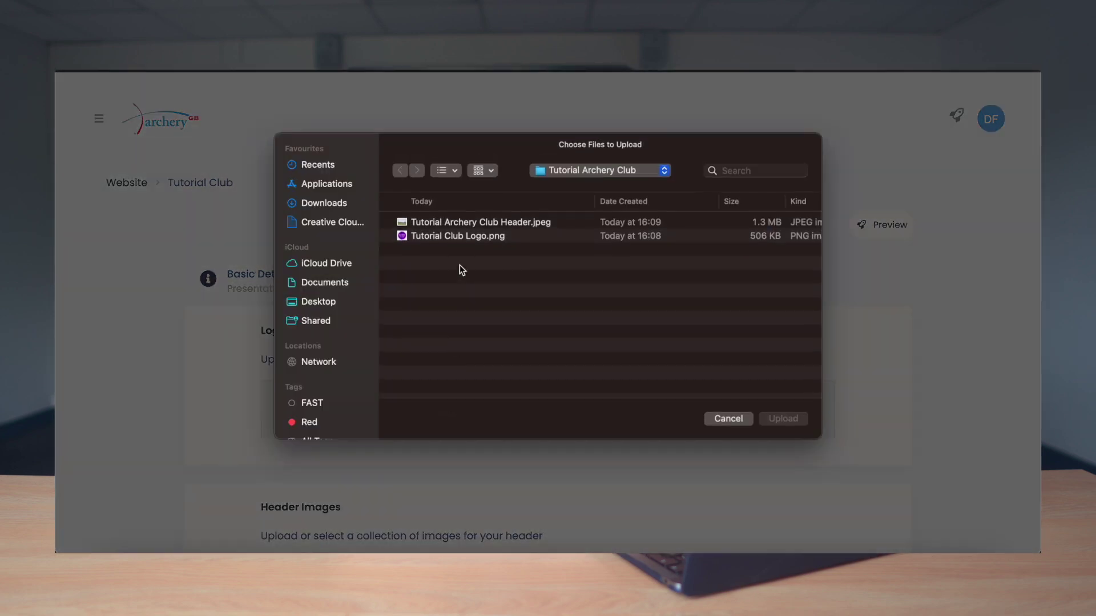
{"action": "double_click", "coordinate": [483, 237]}
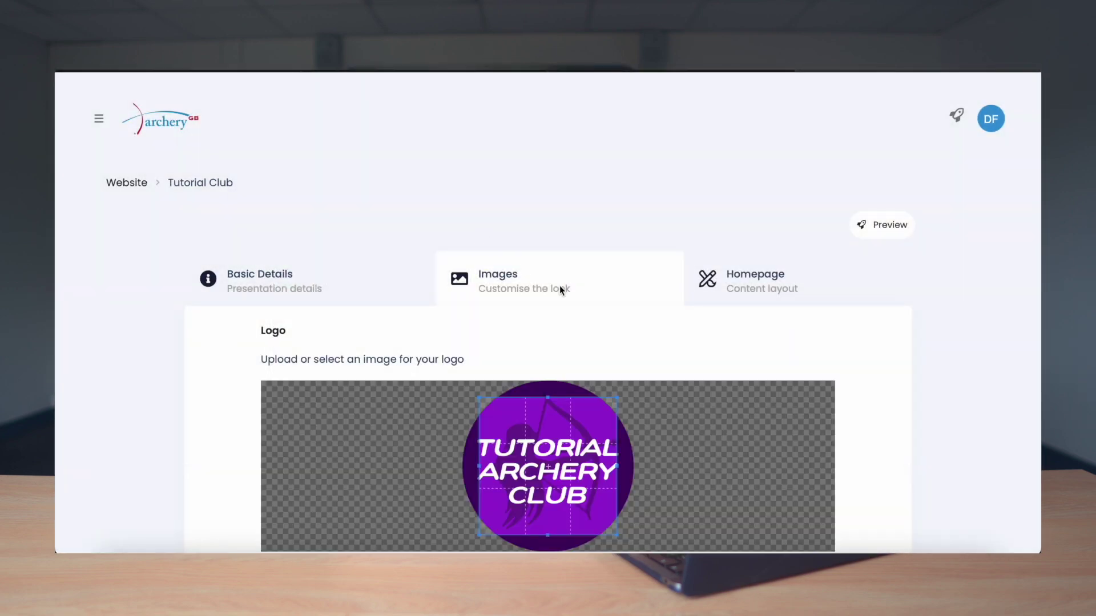
{"action": "scroll", "coordinate": [624, 317], "scroll_direction": "down", "scroll_amount": 2}
{"action": "left_click", "coordinate": [399, 492]}
{"action": "left_click", "coordinate": [807, 293]}
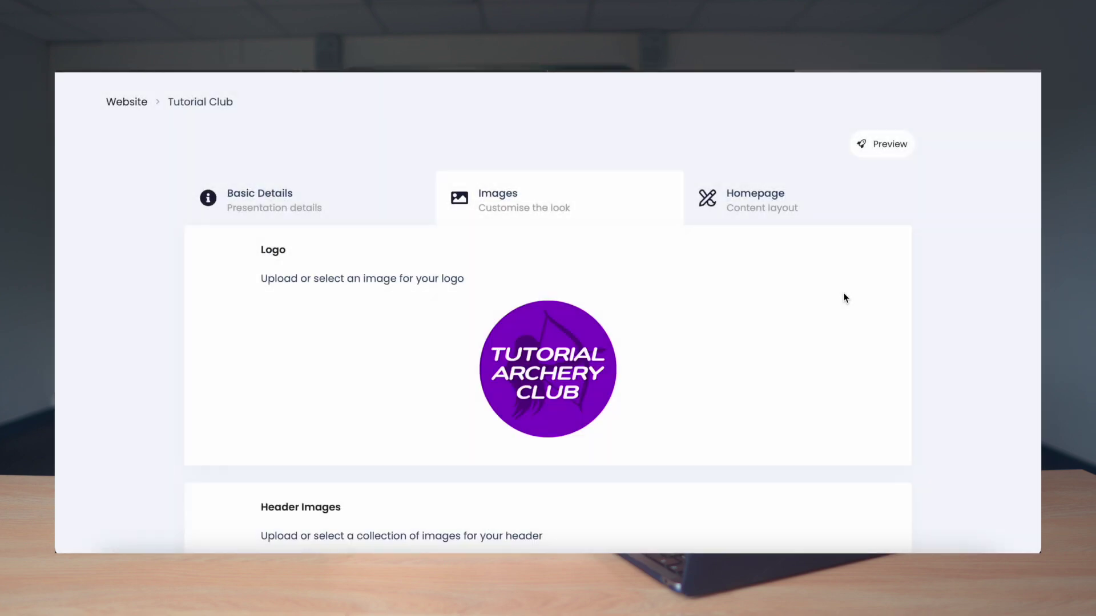
{"action": "scroll", "coordinate": [591, 372], "scroll_direction": "down", "scroll_amount": 4}
- Upload Tutorial Archery Club Header.jpeg as a header image and save the website settings
{"action": "left_click", "coordinate": [498, 372]}
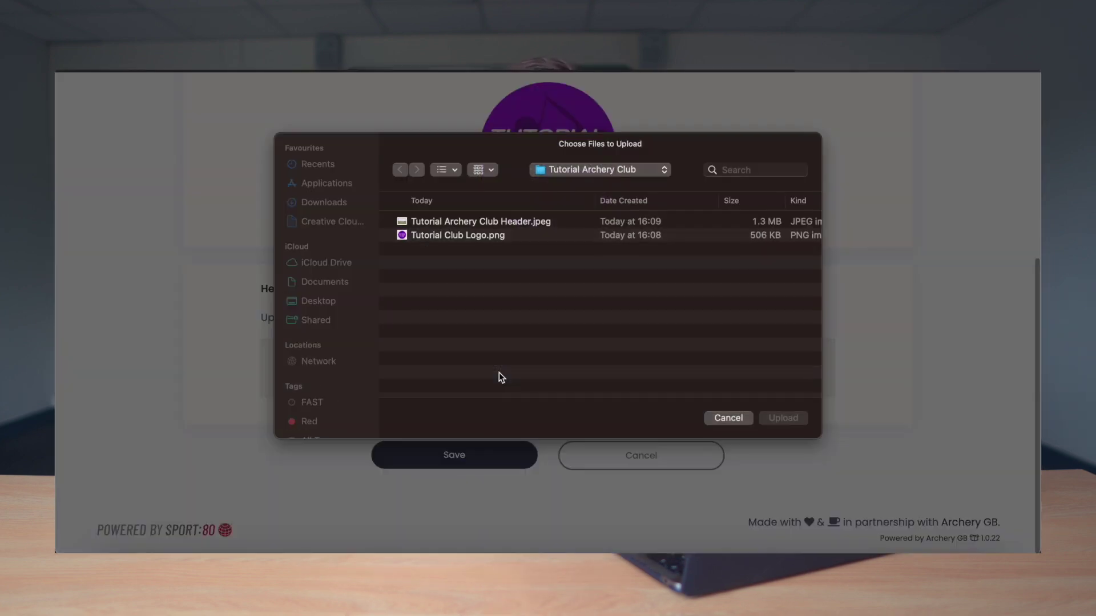
{"action": "double_click", "coordinate": [512, 219]}
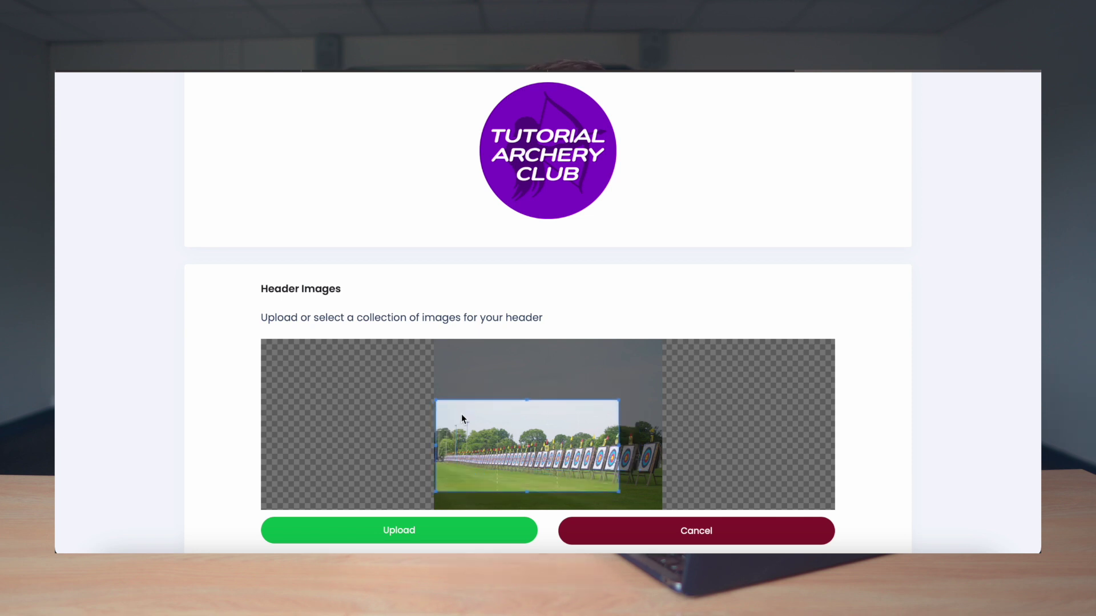
{"action": "left_click", "coordinate": [520, 530]}
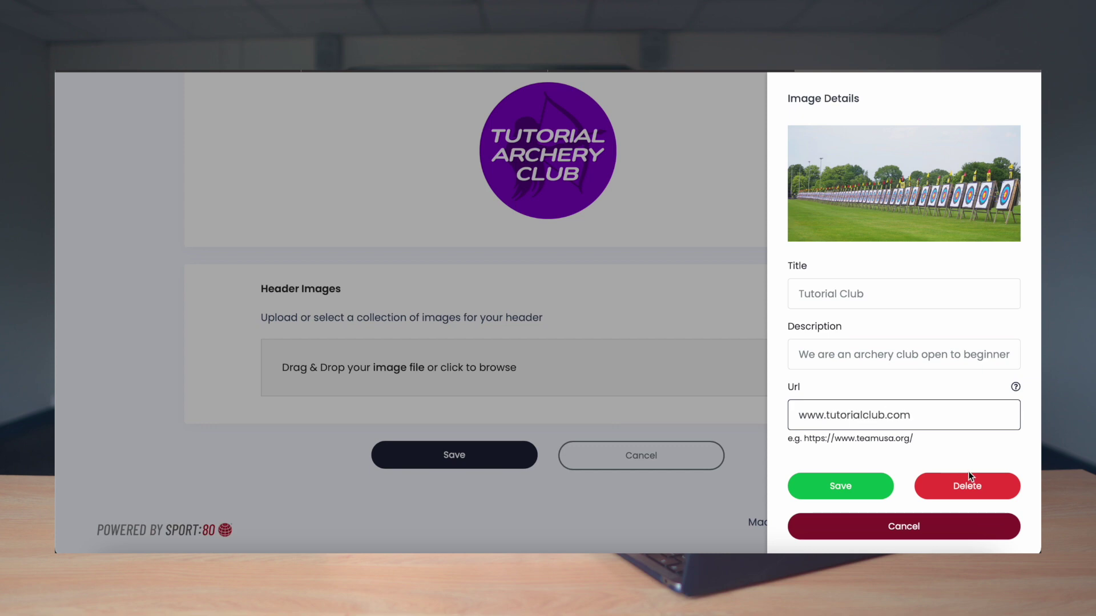
{"action": "left_click", "coordinate": [868, 492]}
{"action": "scroll", "coordinate": [679, 414], "scroll_direction": "down", "scroll_amount": 3}
{"action": "left_click", "coordinate": [475, 452]}
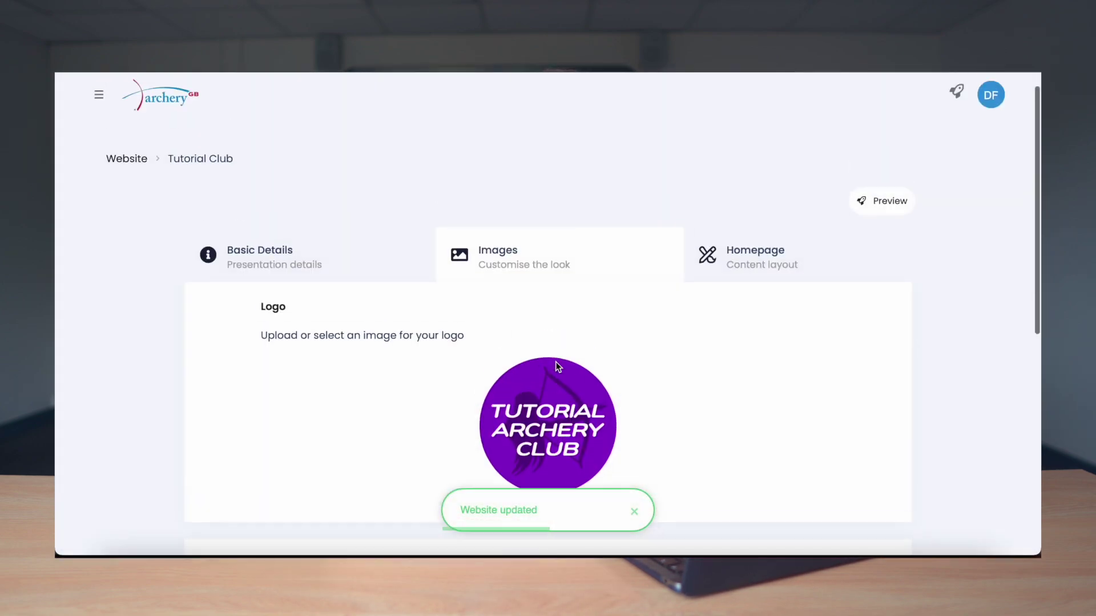
{"action": "scroll", "coordinate": [558, 366], "scroll_direction": "up", "scroll_amount": 1}
- Preview the Tutorial Club homepage, checking its logo, description and archery header photo
{"action": "left_click", "coordinate": [894, 231]}
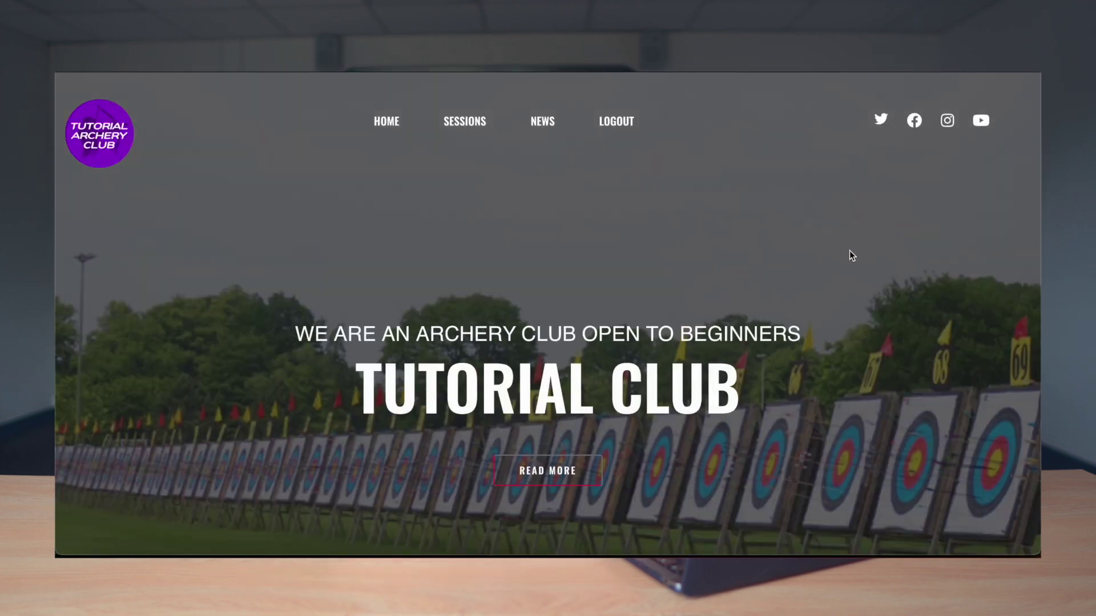
{"action": "scroll", "coordinate": [851, 255], "scroll_direction": "down", "scroll_amount": 1}
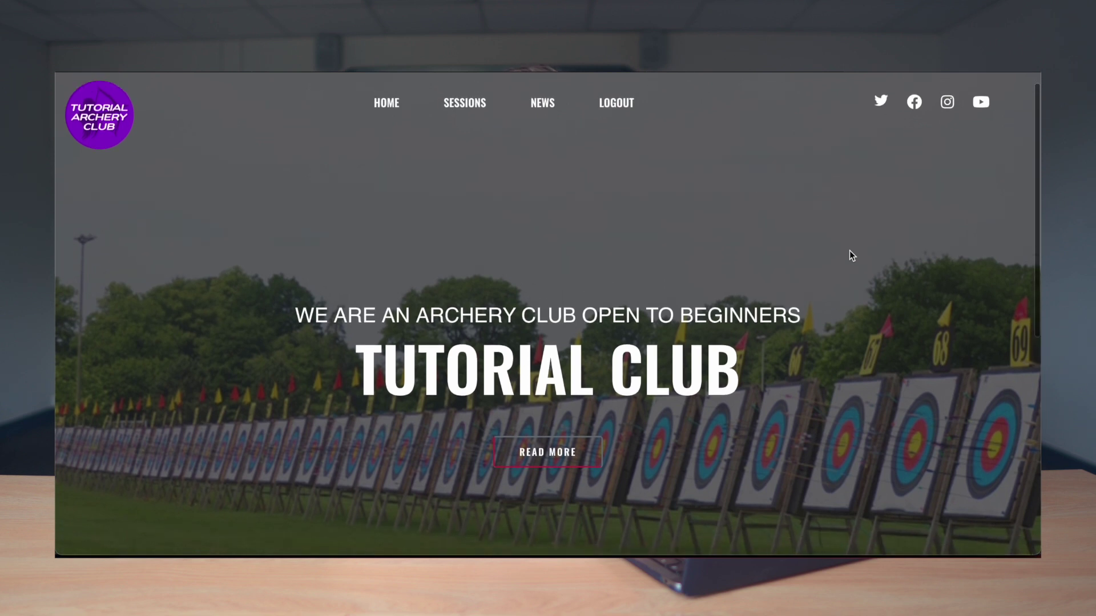
{"action": "scroll", "coordinate": [315, 160], "scroll_direction": "up", "scroll_amount": 1}
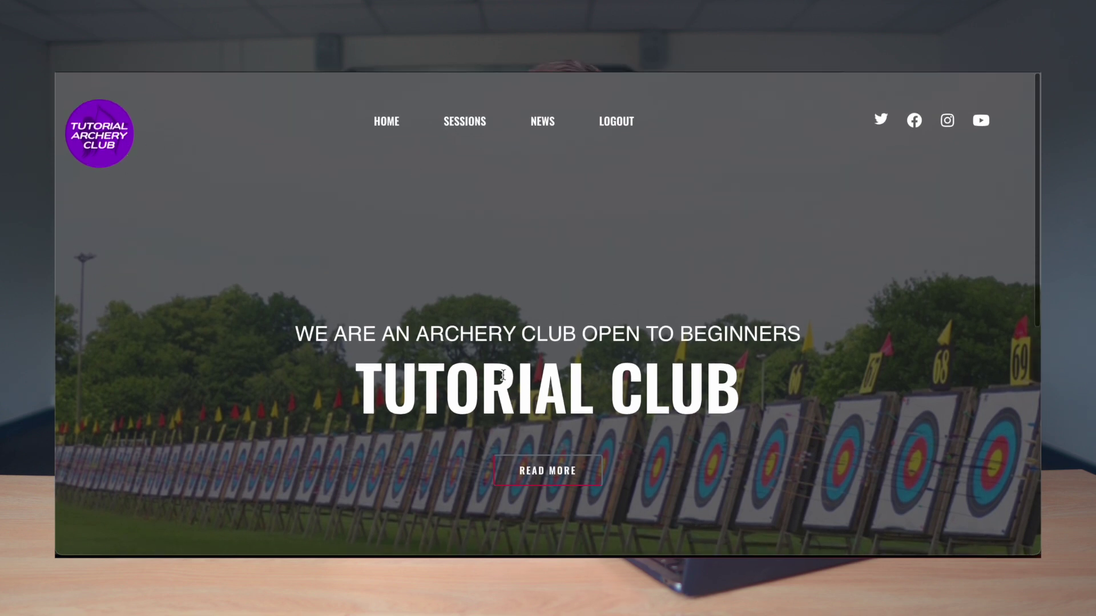
{"action": "scroll", "coordinate": [455, 341], "scroll_direction": "down", "scroll_amount": 1}
{"action": "scroll", "coordinate": [508, 195], "scroll_direction": "up", "scroll_amount": 1}
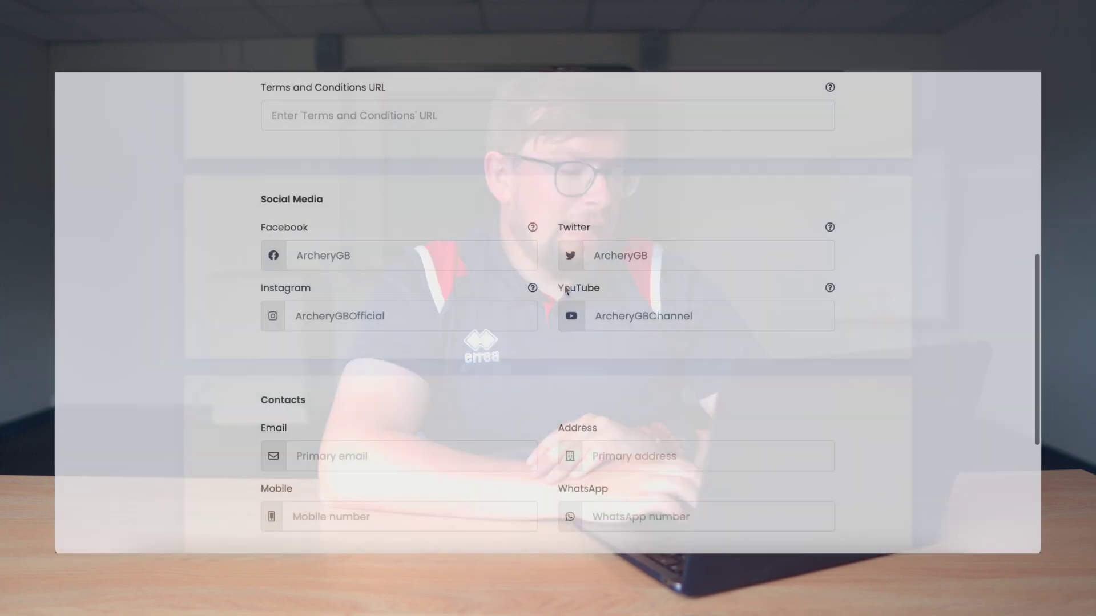
- Set the Availability section's Public Access date to 21 June 2023
{"action": "scroll", "coordinate": [289, 332], "scroll_direction": "down", "scroll_amount": 5}
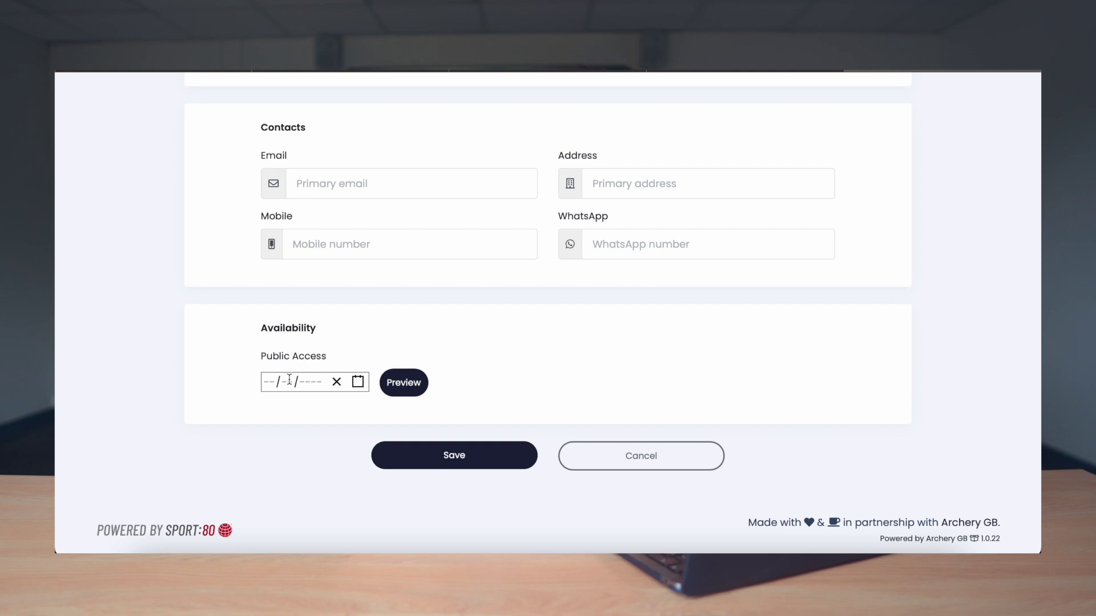
{"action": "left_click", "coordinate": [289, 380]}
{"action": "left_click", "coordinate": [347, 332]}
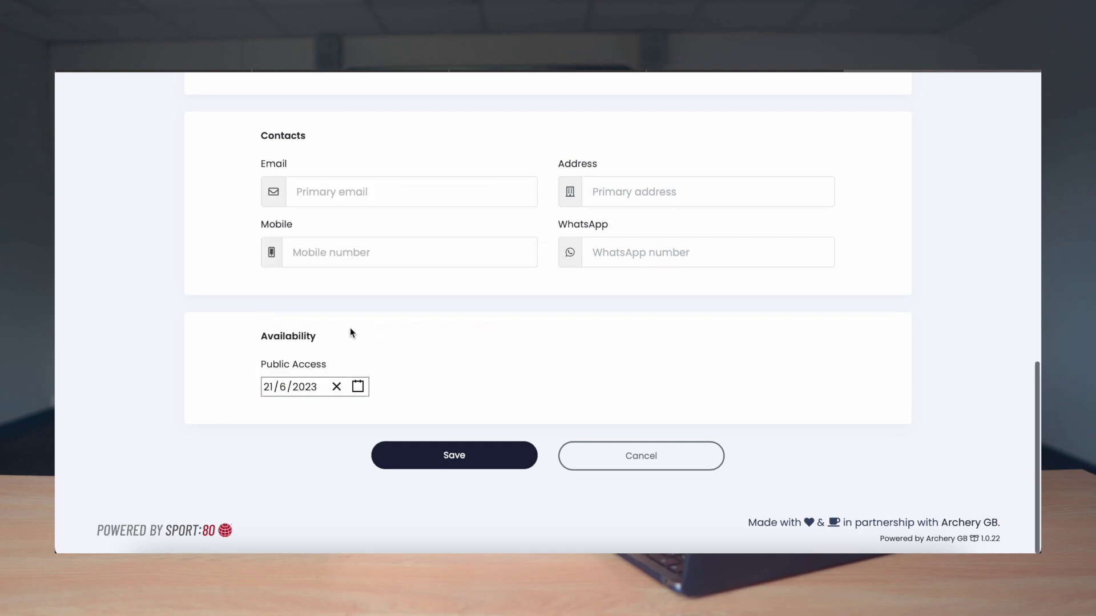